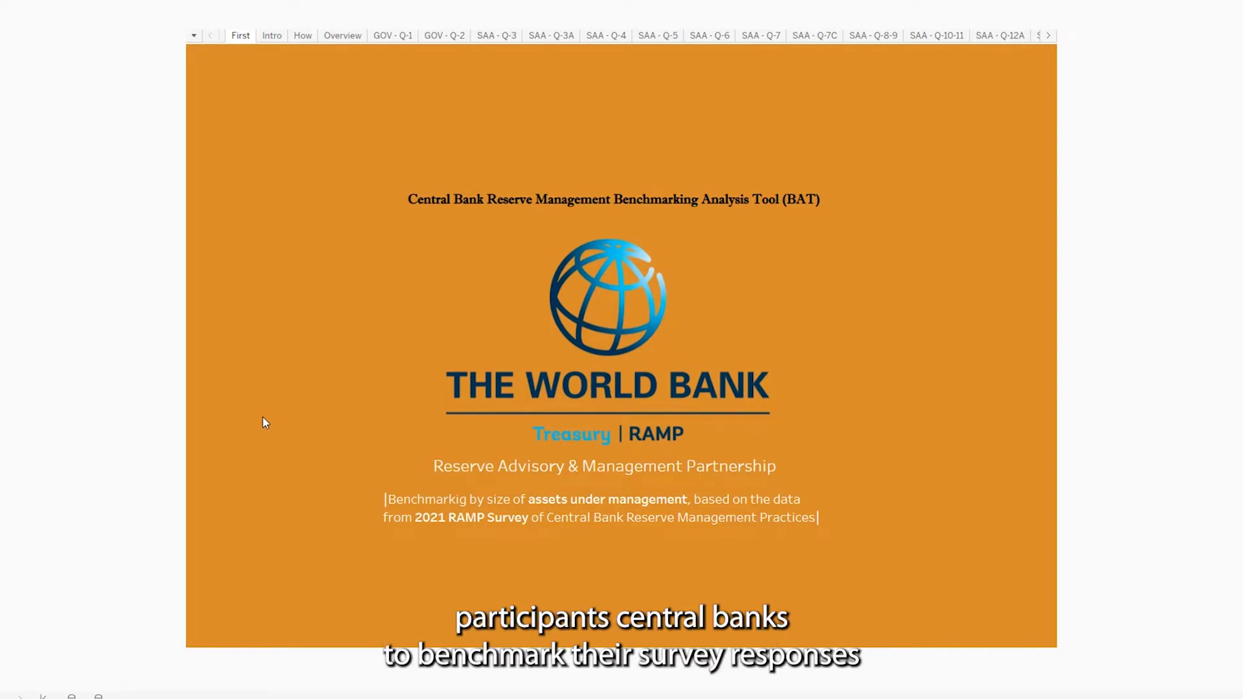
View the Introduction page, then the How to use the BAT page
left_click(272, 36)
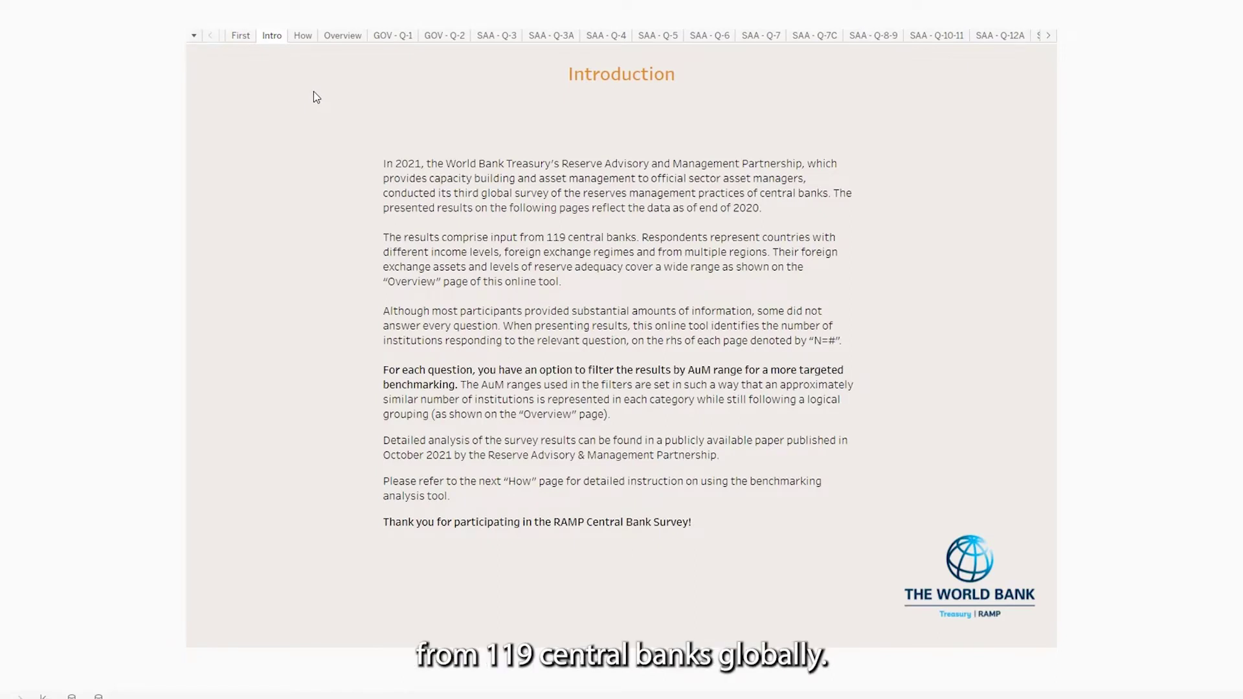
left_click(304, 37)
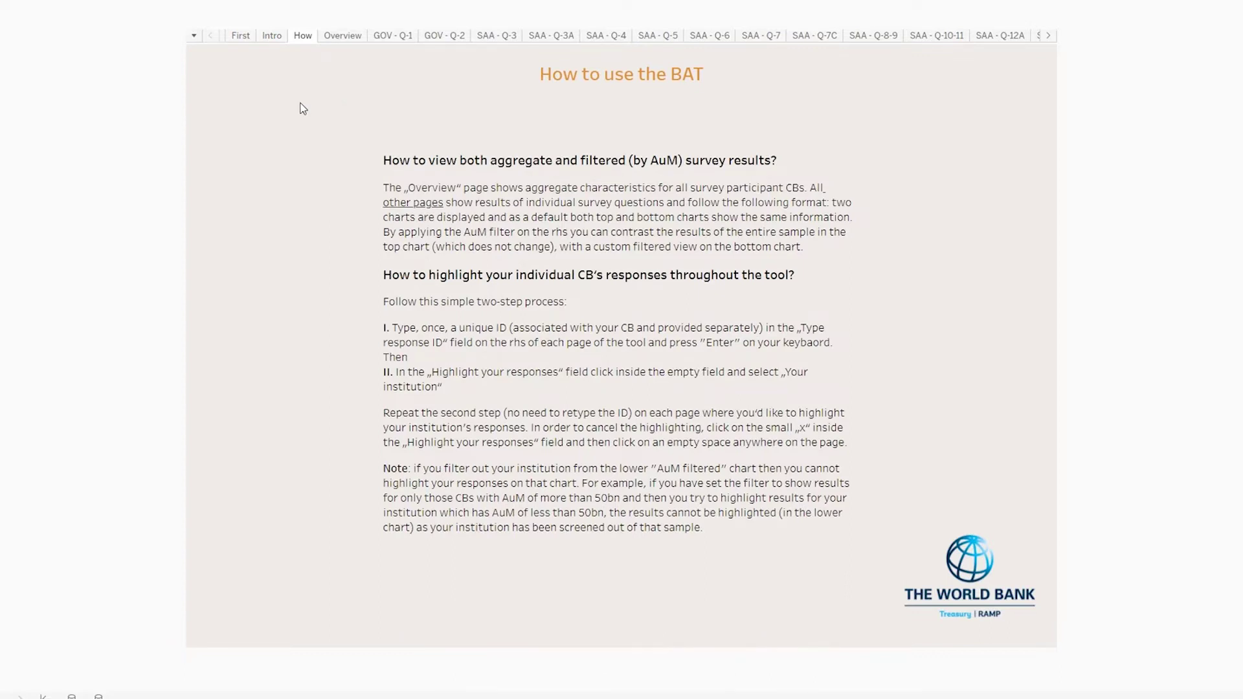
Switch to the PORT-Q-21 sheet and exclude the More than 50 billion AuM peers
left_click(196, 38)
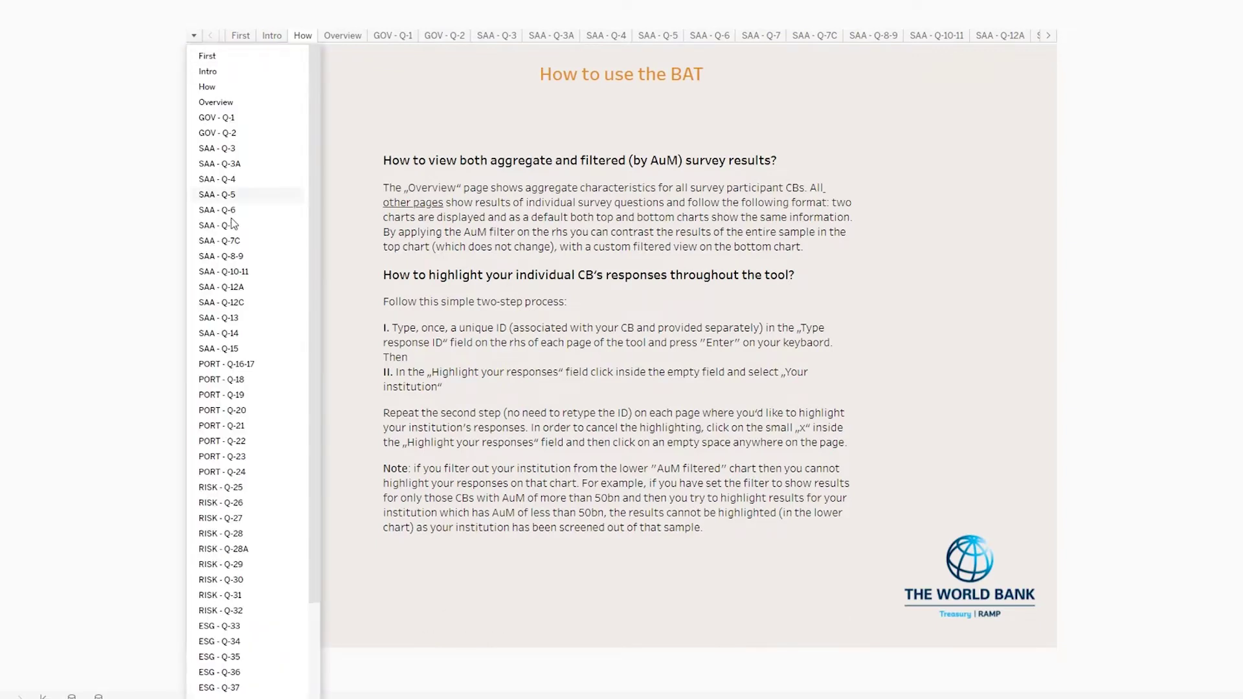
left_click(224, 426)
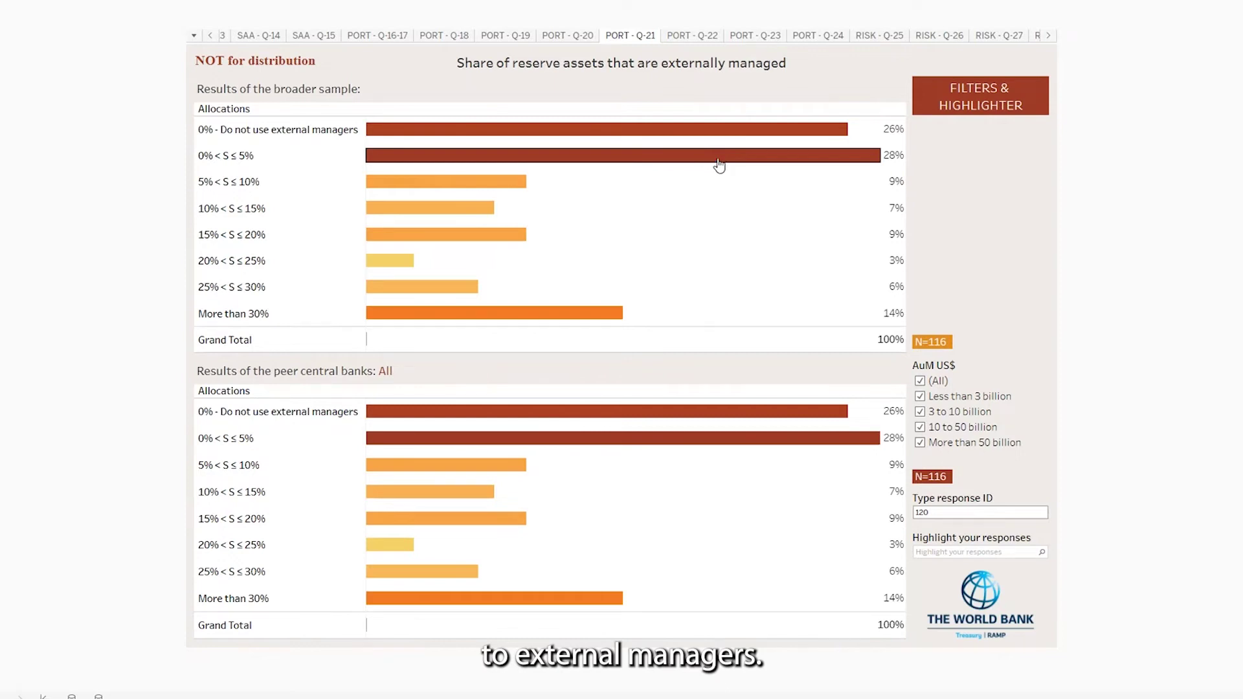
mouse_move(931, 477)
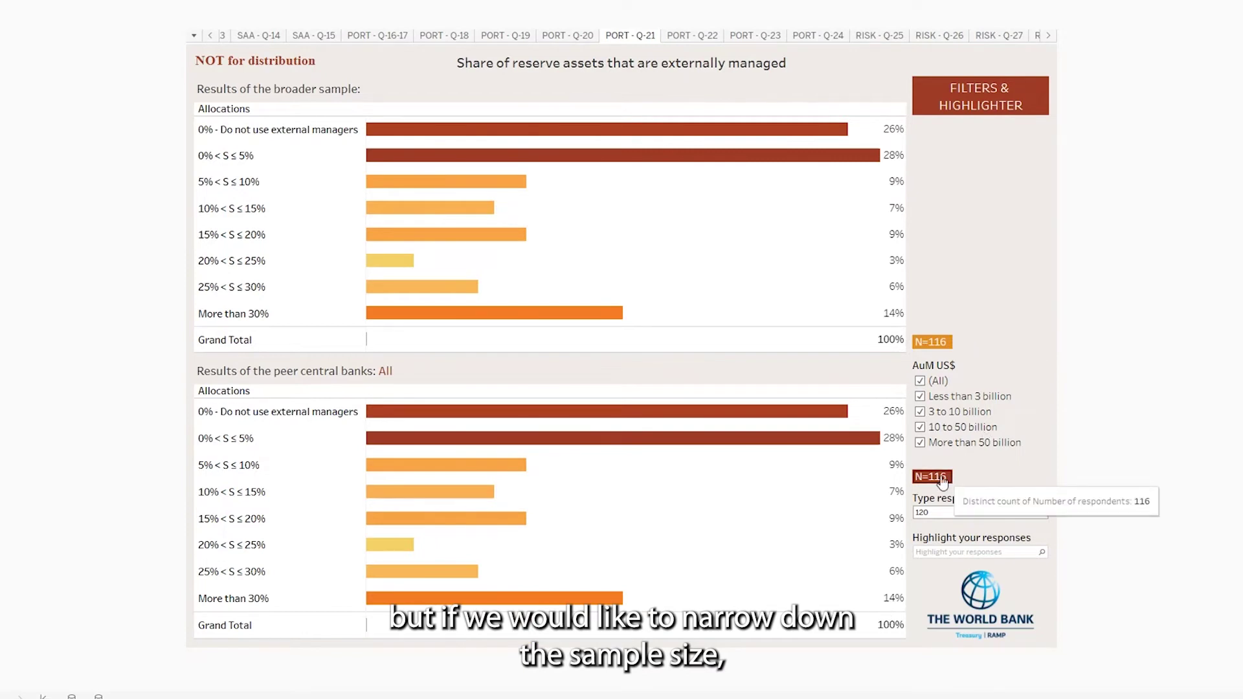
left_click(922, 443)
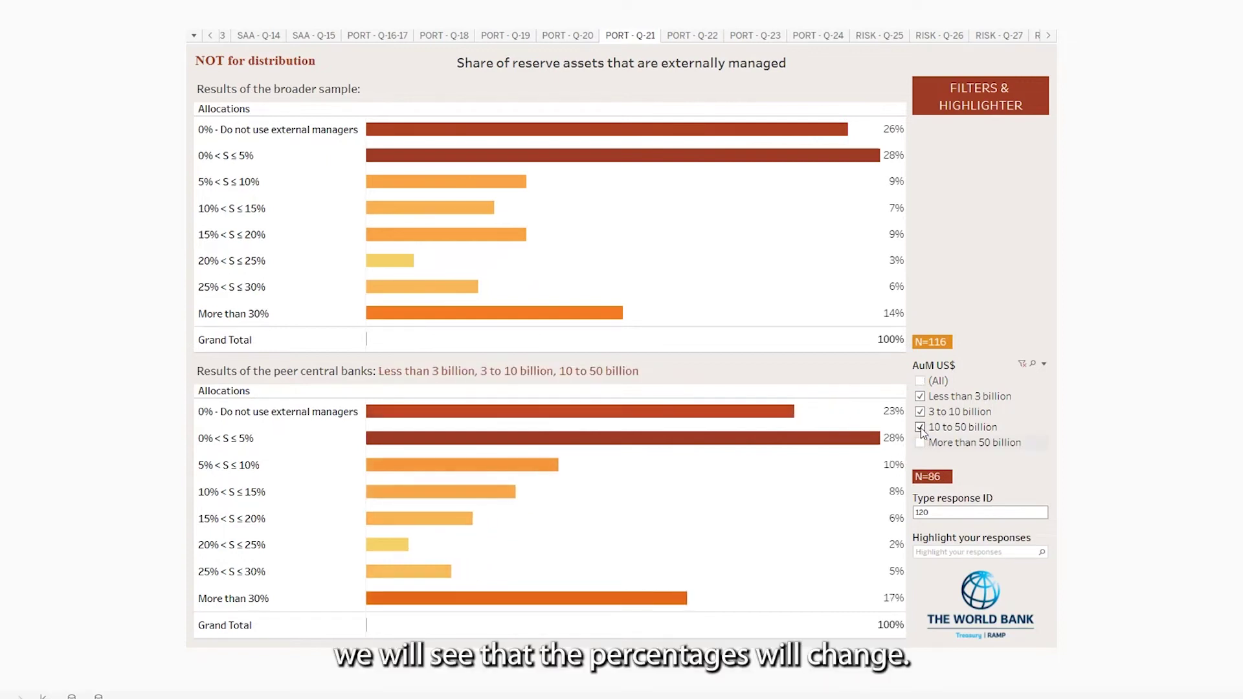
Exclude the 10 to 50 billion and 3 to 10 billion AuM peers, leaving N=30
left_click(921, 429)
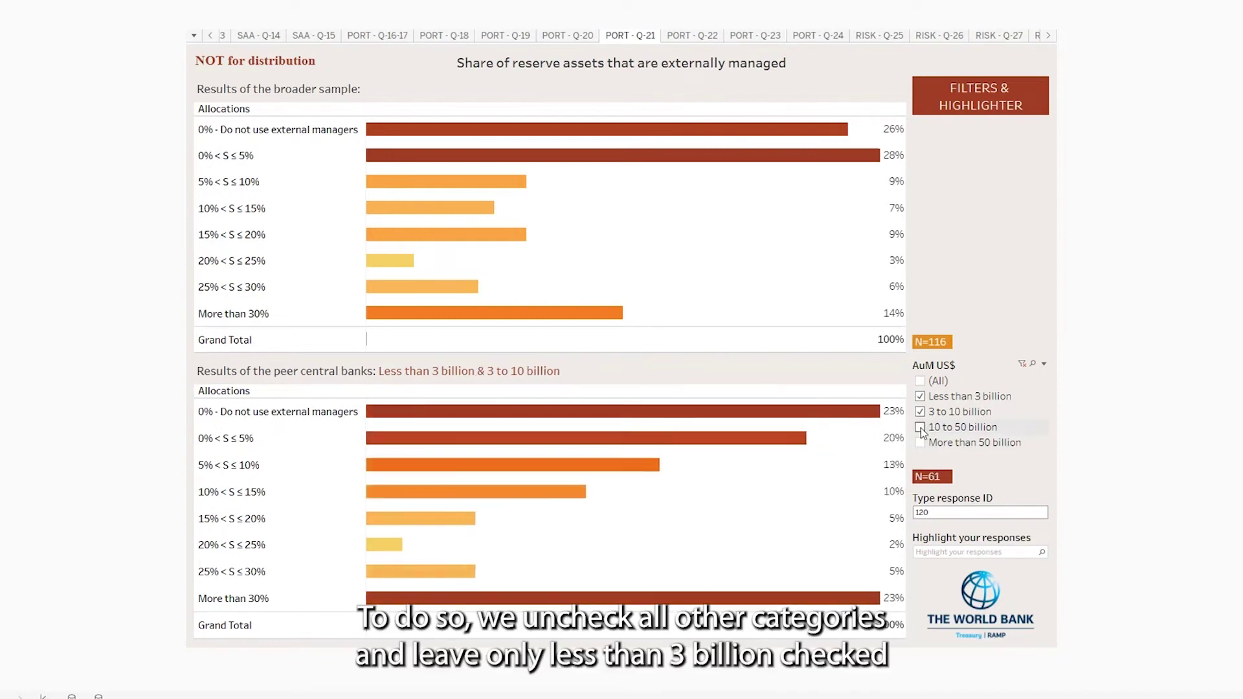
left_click(921, 412)
left_click(921, 412)
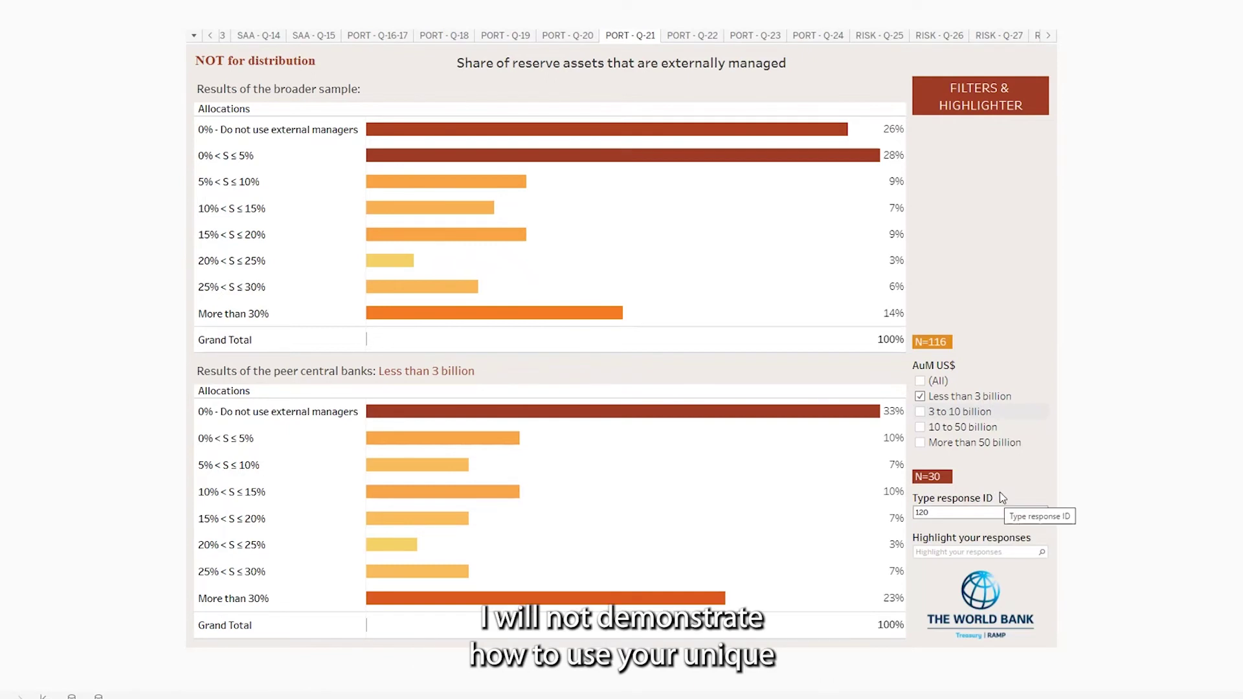
Replace response ID 120 with 99999 and submit it
left_click(996, 513)
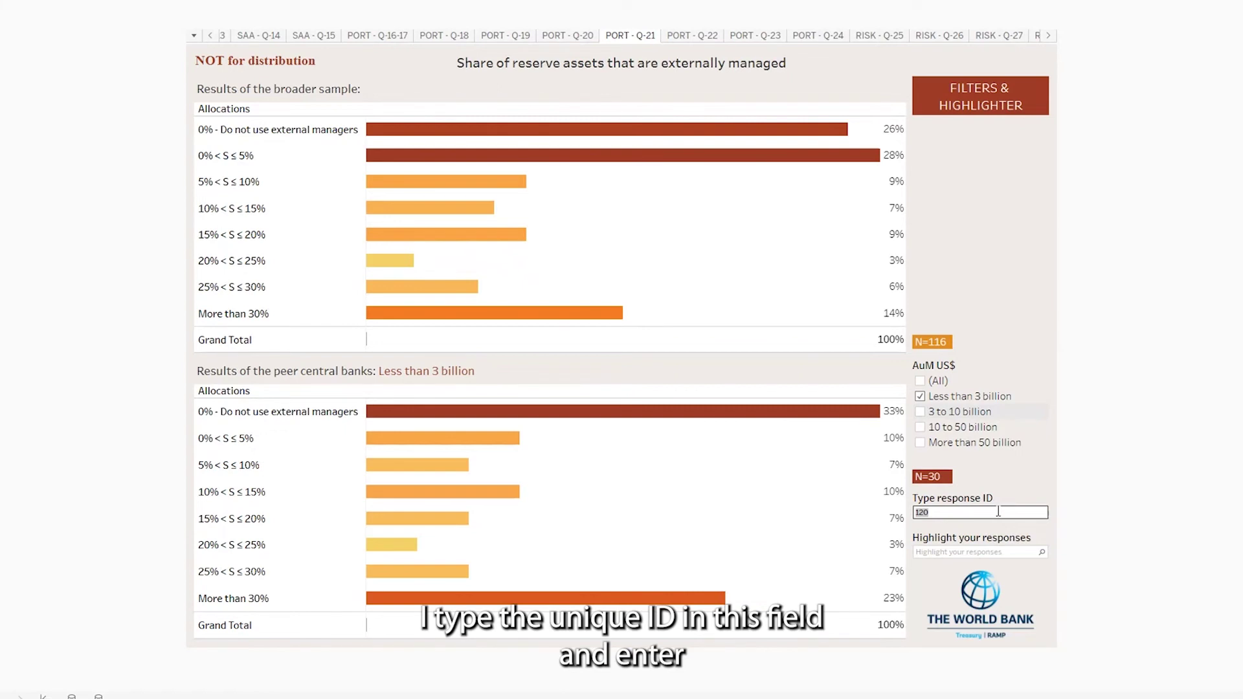
key("BackSpace")
key("BackSpace")
key("BackSpace")
type("99")
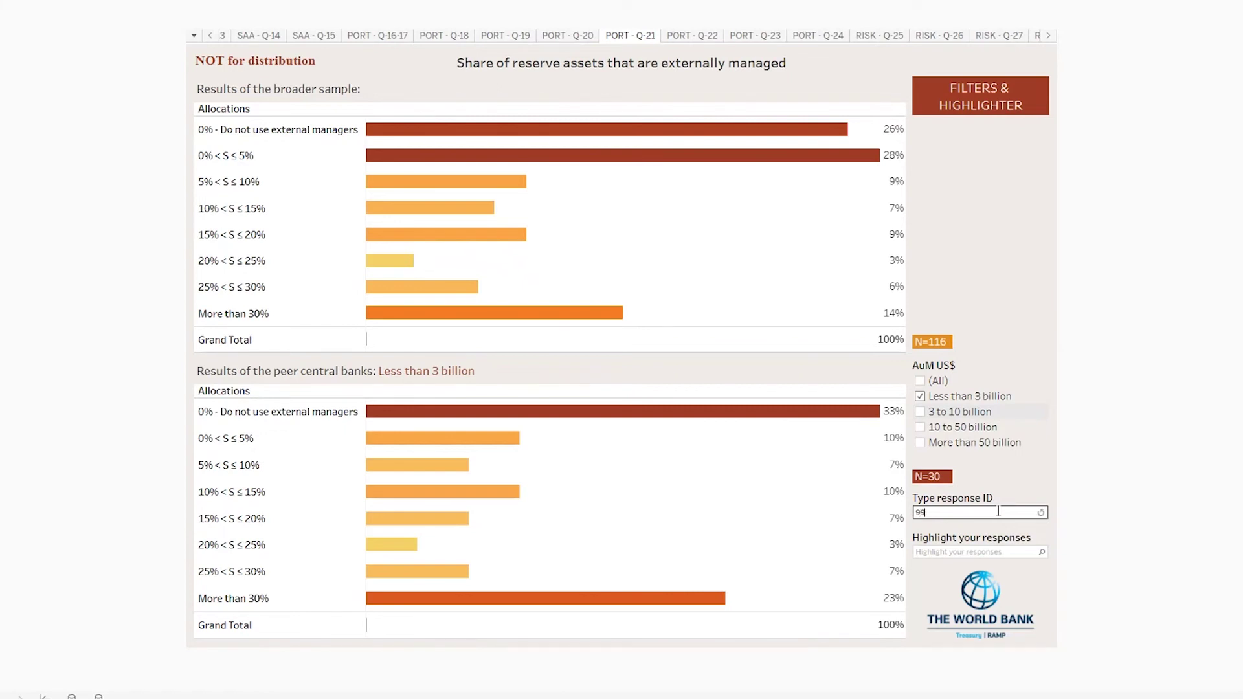
type("999")
key("Return")
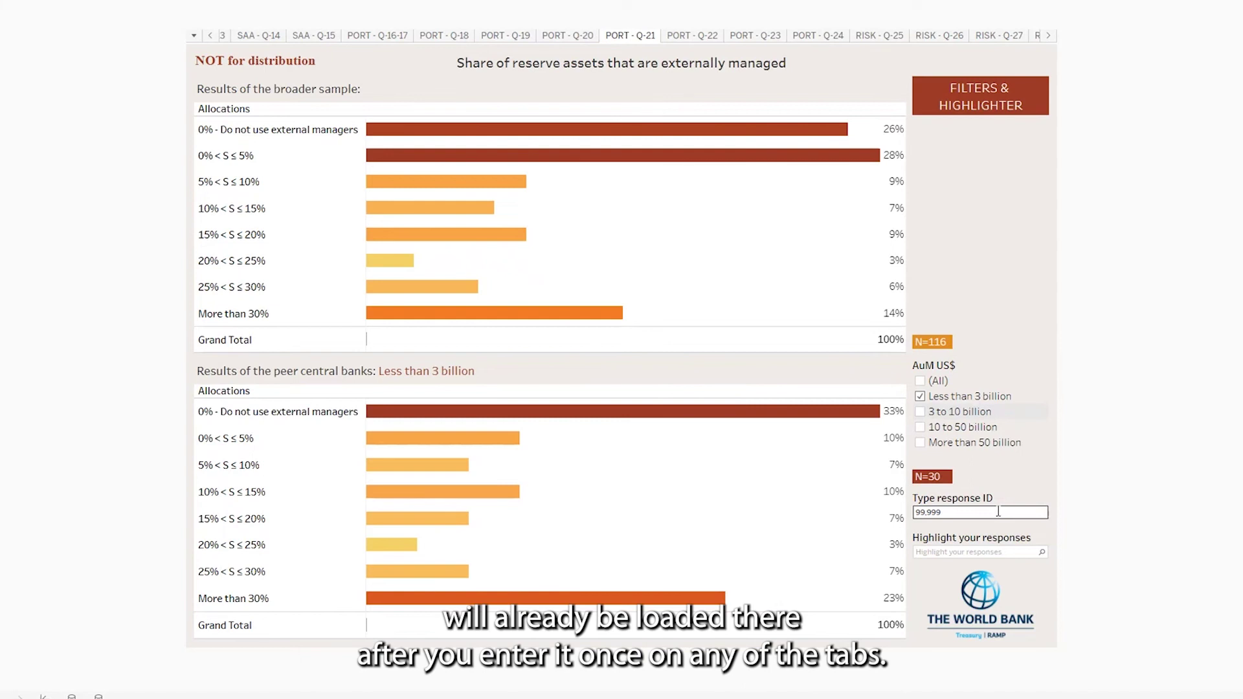
Set Highlight your responses to Your Institution, emphasising the 0% < S ≤ 5% bars
left_click(970, 552)
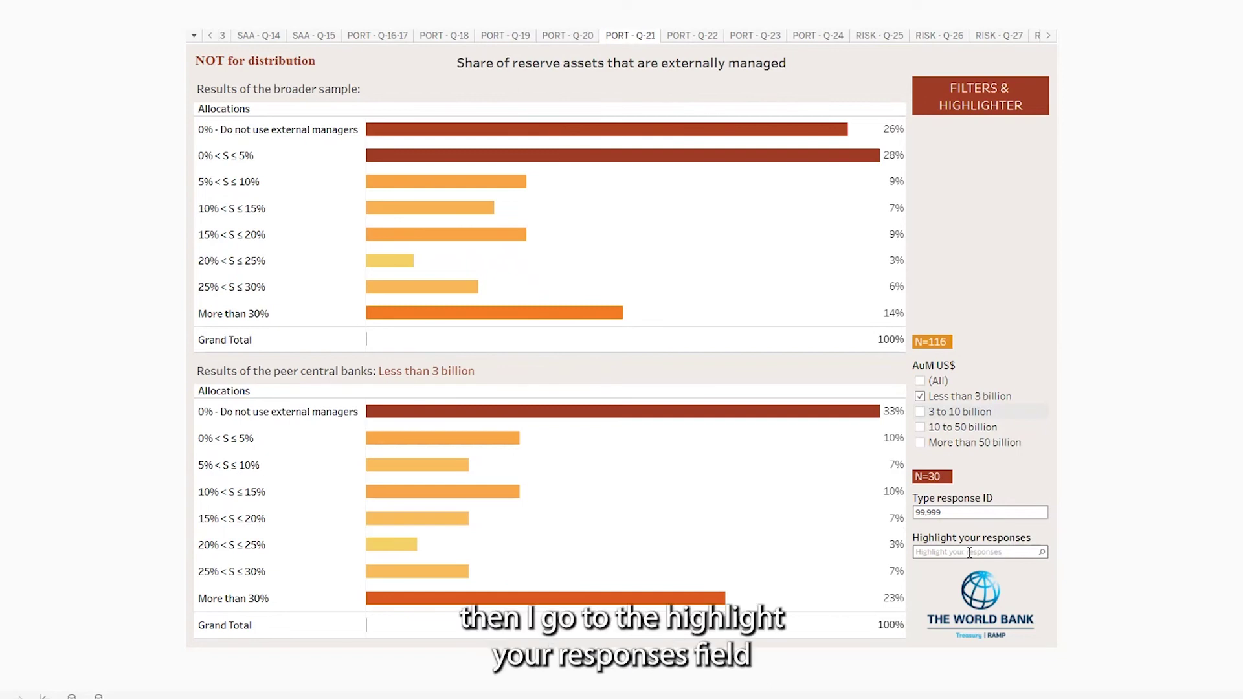
left_click(969, 553)
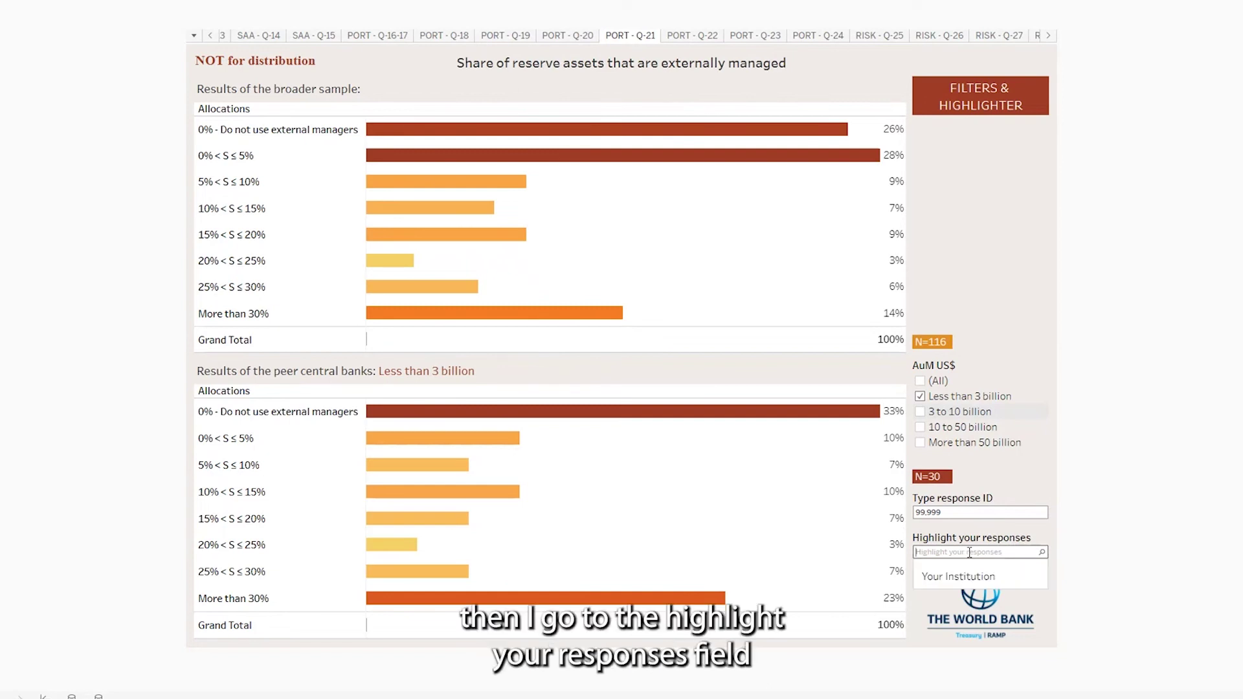
left_click(977, 575)
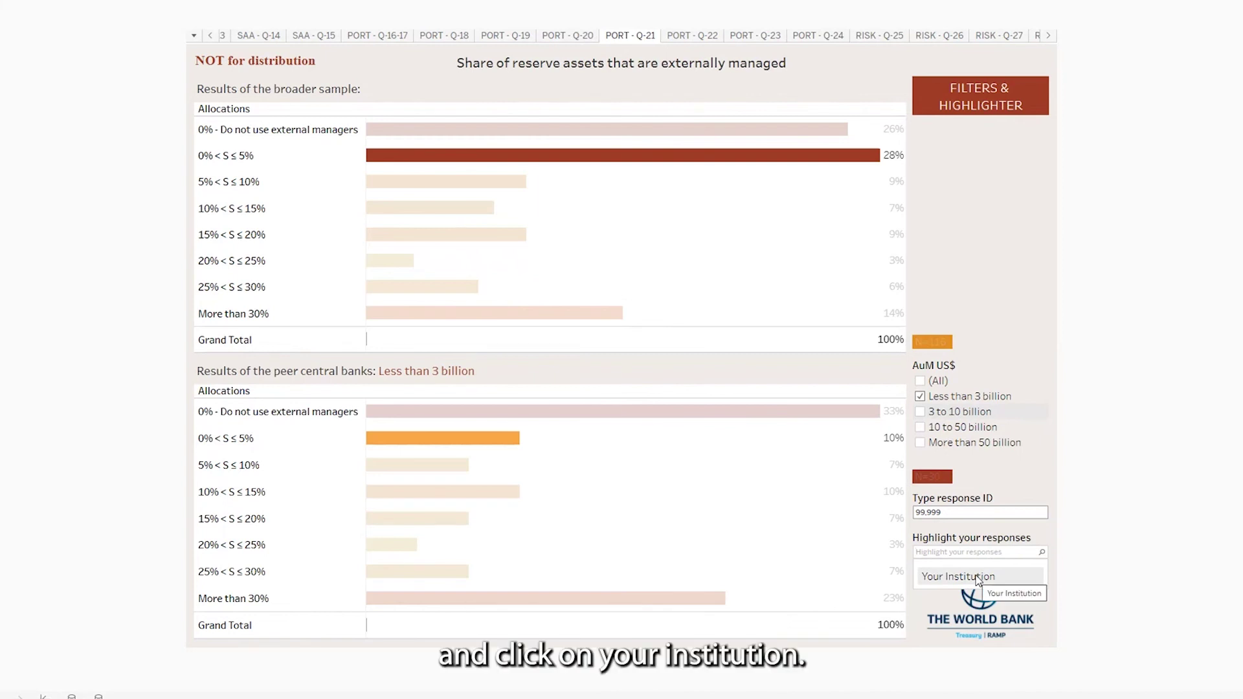
left_click(977, 577)
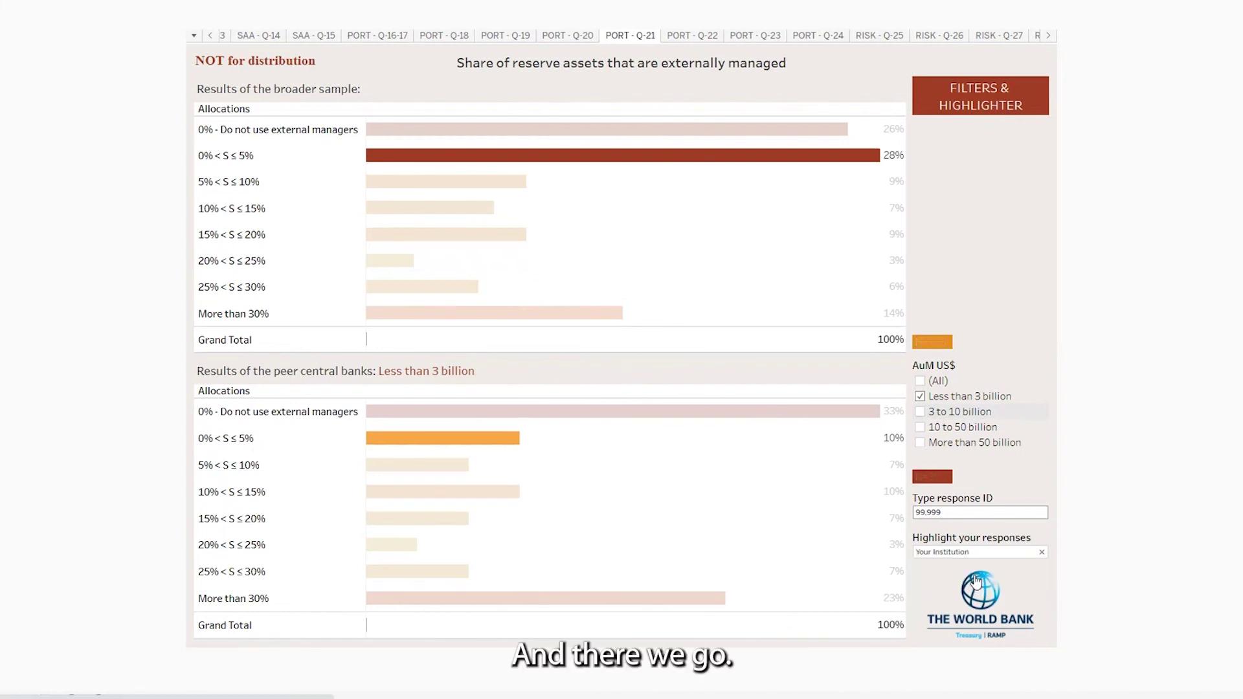